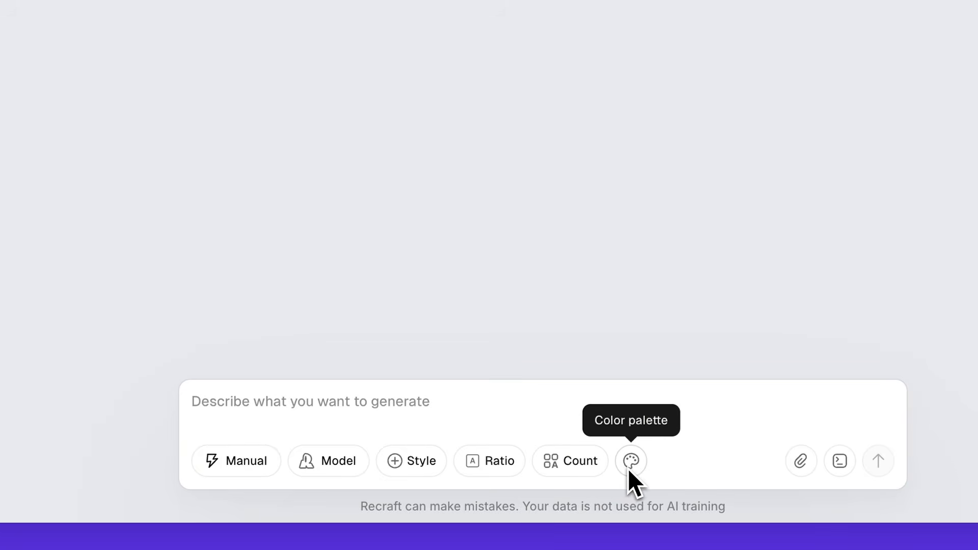
Choose the Recraft V4 model and write the prompt's opening paragraph for a minimal playful logo on a deep muted background with flat colors only.
left_click(345, 468)
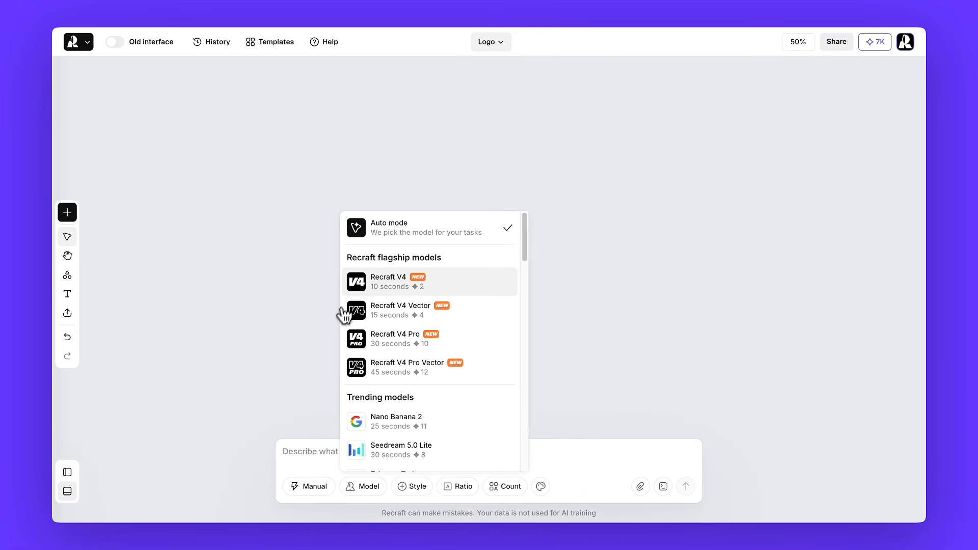
left_click(360, 283)
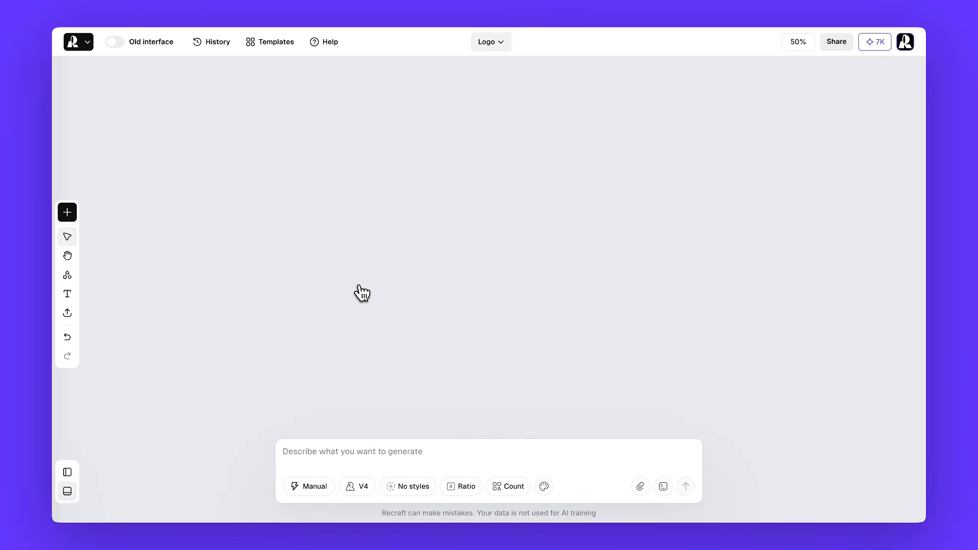
type("Minimal playful logo")
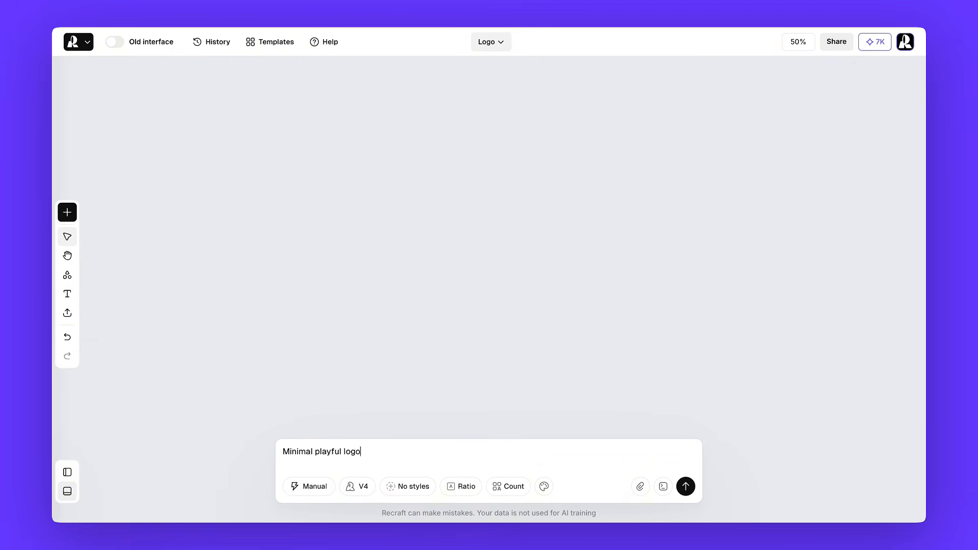
type(" on a deep muted background")
type("with warm off-white or cream elements. Flat colors only — no gradients, shadows, or texture. Designed for a slow, nature-focused creative space such as a studio, independent publishing project, or mindfulness platform. Calm, grounded, human, slightly whimsical — never commercial or trendy.")
key("shift+Return")
key("shift+Return")
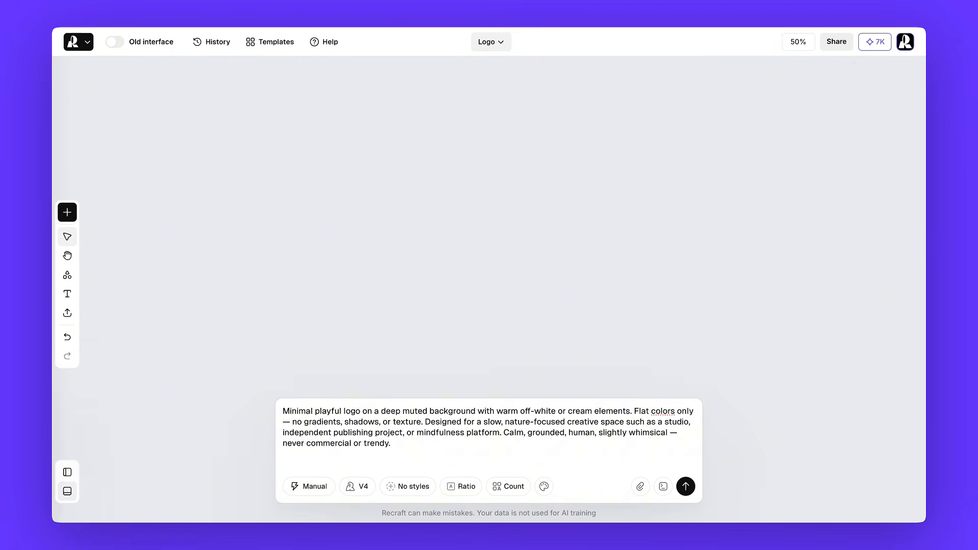
Add prompt paragraphs for a bold hand-drawn chunky wordmark with soft uneven strokes and a centered, compact composition forming one unified silhouette.
type("Bold hand-drawn chunky wordma")
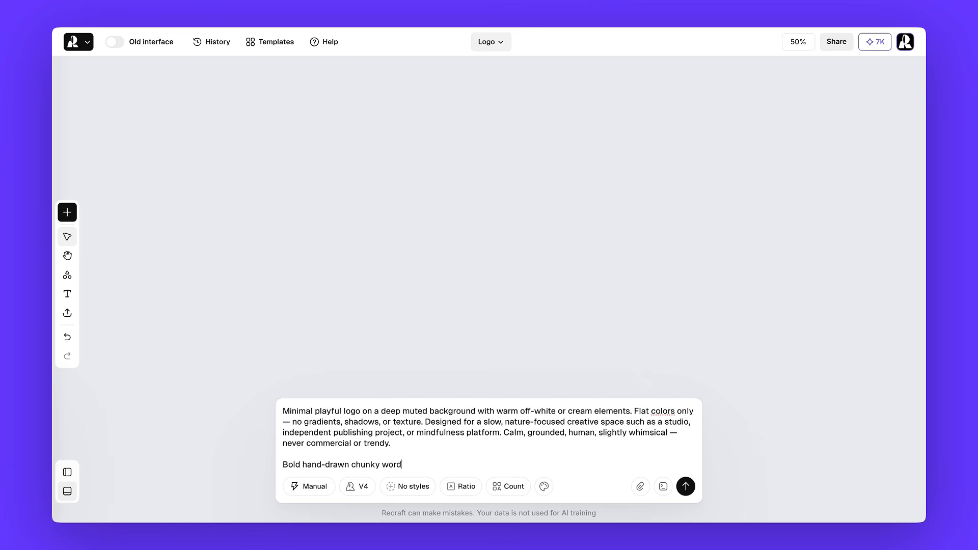
type("rk with soft uneven strokes, rounded edges, imperfect spacing, and slightly irregular proportions. Letters feel brush-painted or cut from paper, earthy and intuitive rather than precise. Simple plant-inspired symbols (abstract leaves, berries, seeds) are integrated into or around the lettering — flat, bold, highly simplified shapes with no outlines or fine details.")
key("shift+Return")
key("shift+Return")
type("Centered, compact composition")
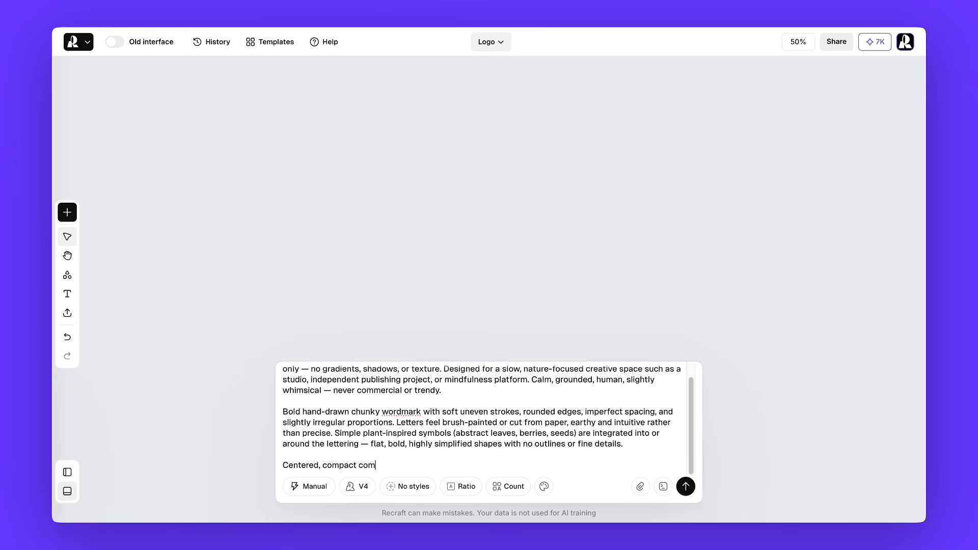
type("forming one unified silhouette with strong legibility. Warm, natural, quietly confident identity. Avoid corporate aesthetics, sharp geometry, thin lines, decorative fonts, or tech styling.")
Review the prompt's wording for the lettering style, rounded edges and unified silhouette.
scroll(483, 419, "up", 2)
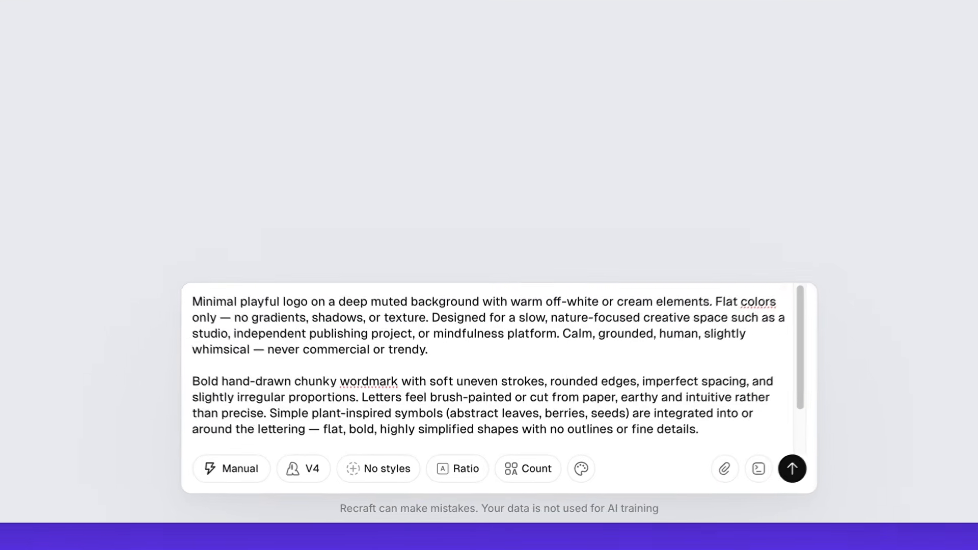
double_click(291, 428)
double_click(362, 372)
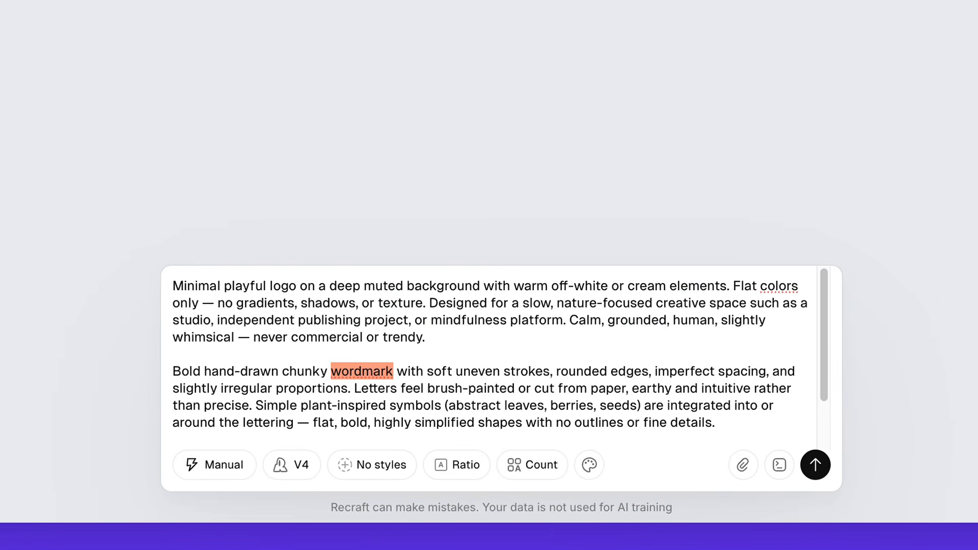
left_click(173, 354)
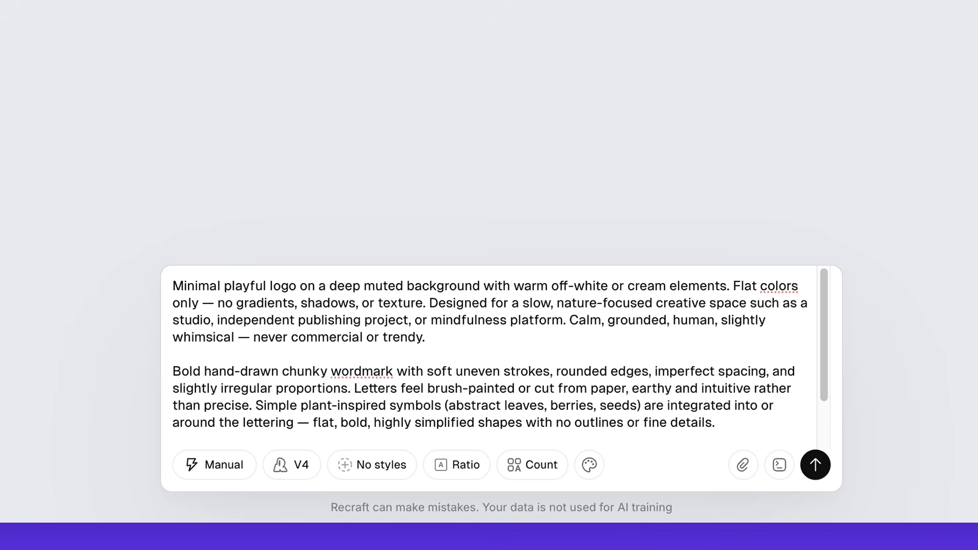
left_click_drag(205, 372, 331, 372)
left_click_drag(556, 371, 649, 371)
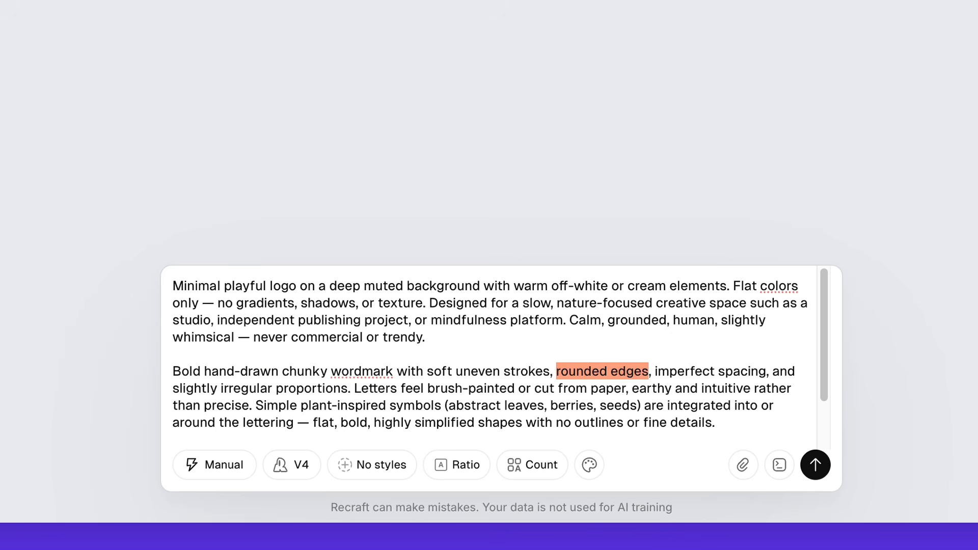
scroll(501, 356, "down", 2)
left_click_drag(451, 396, 556, 396)
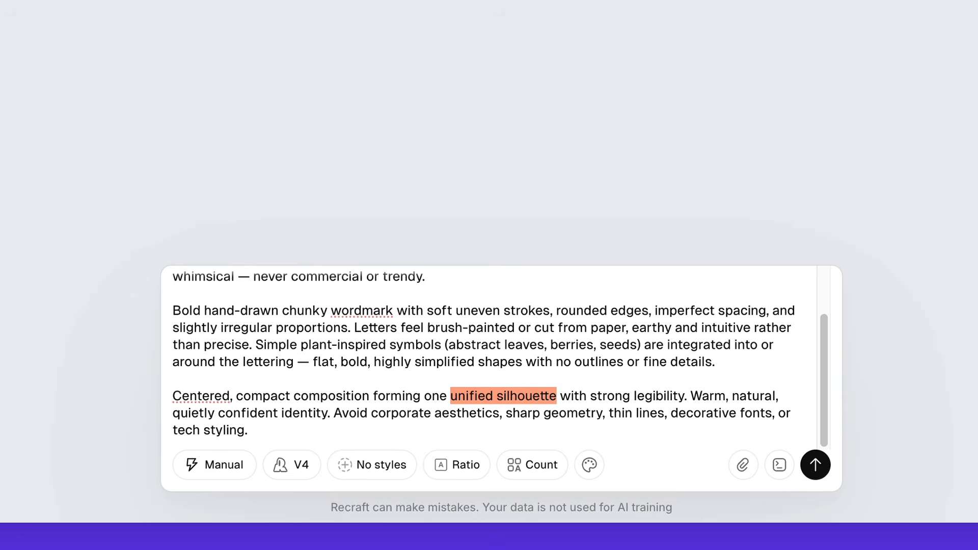
left_click(173, 379)
scroll(502, 357, "up", 2)
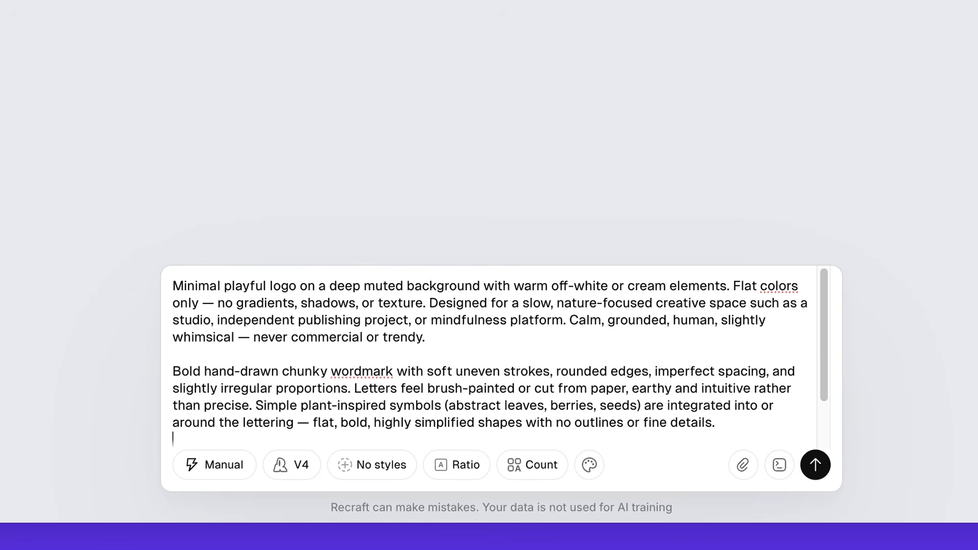
Examine how the prompt describes background and element colors, composition, stroke quality and simplified shapes.
left_click_drag(319, 286, 729, 286)
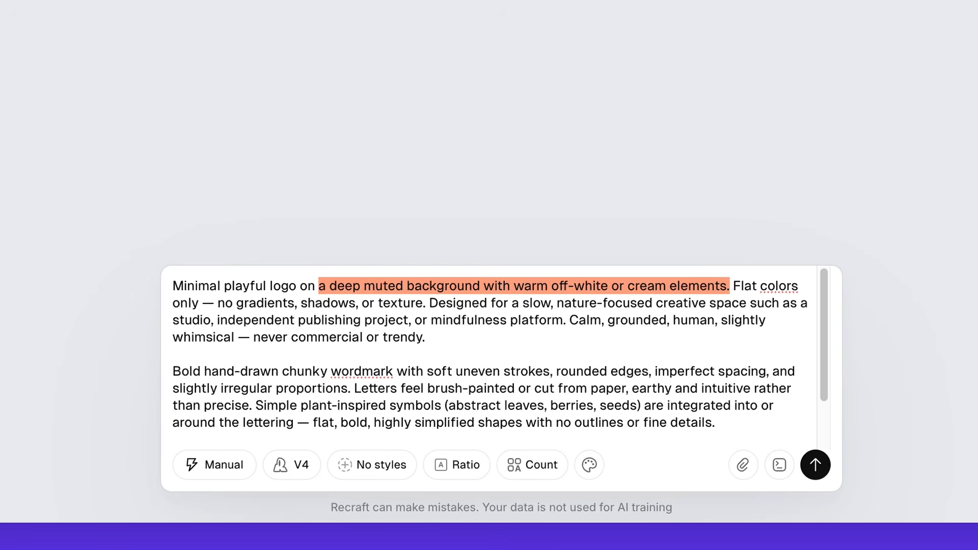
left_click_drag(733, 286, 198, 303)
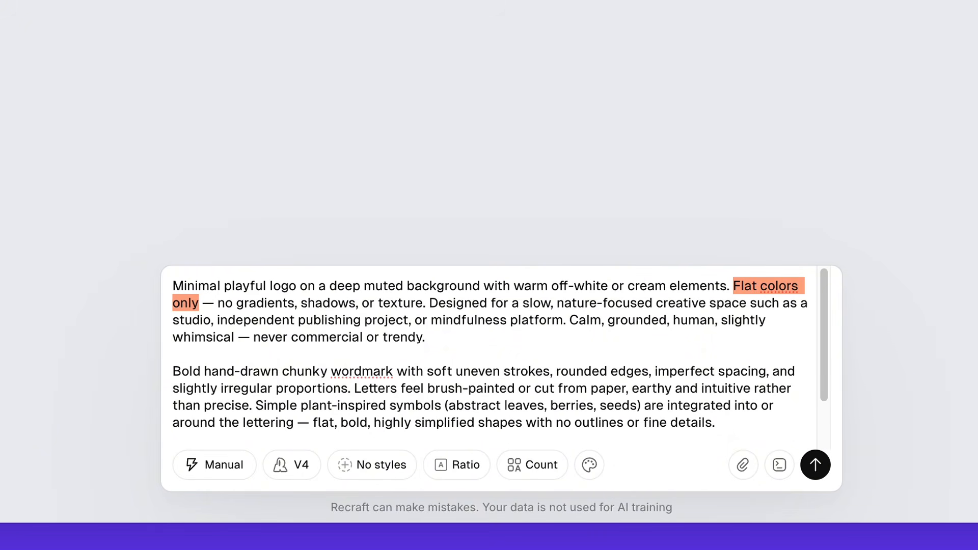
left_click(425, 337)
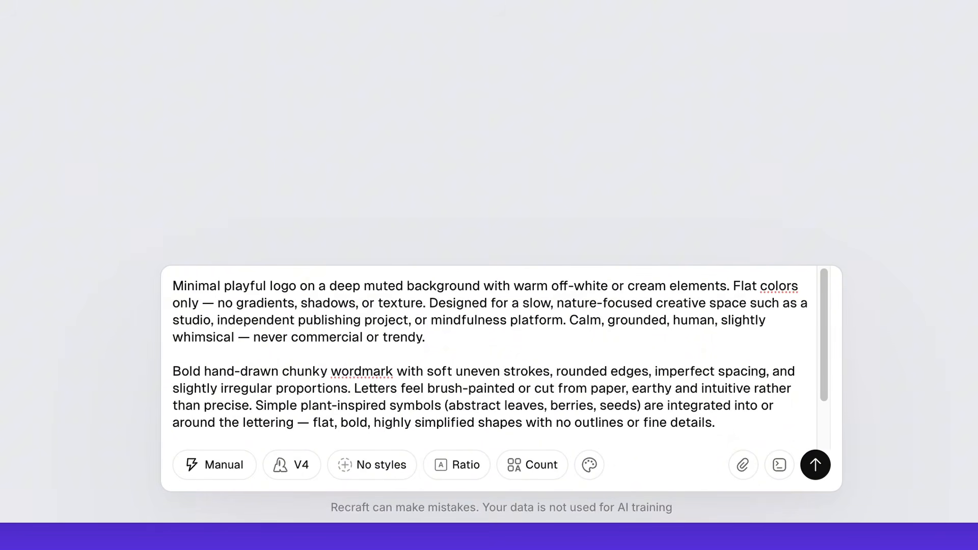
scroll(500, 358, "down", 2)
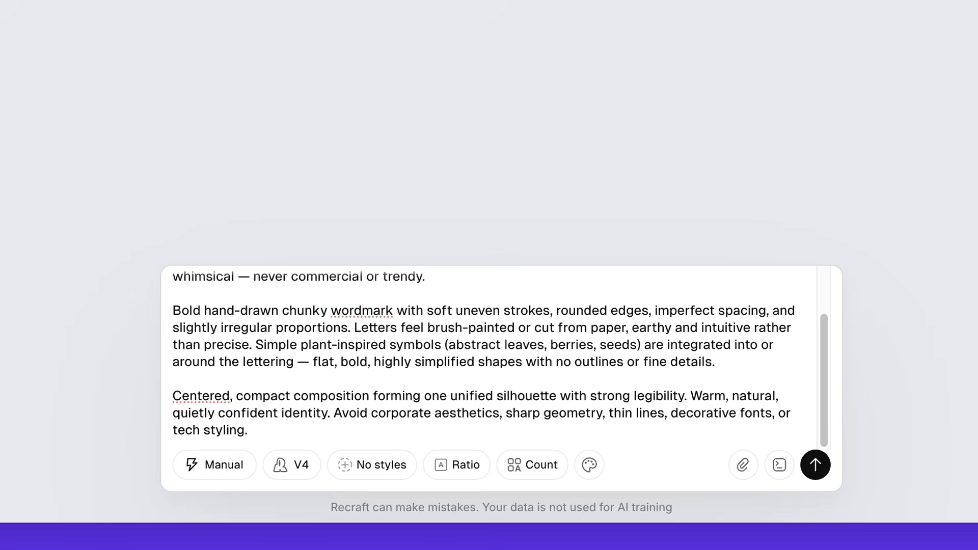
left_click_drag(173, 396, 560, 396)
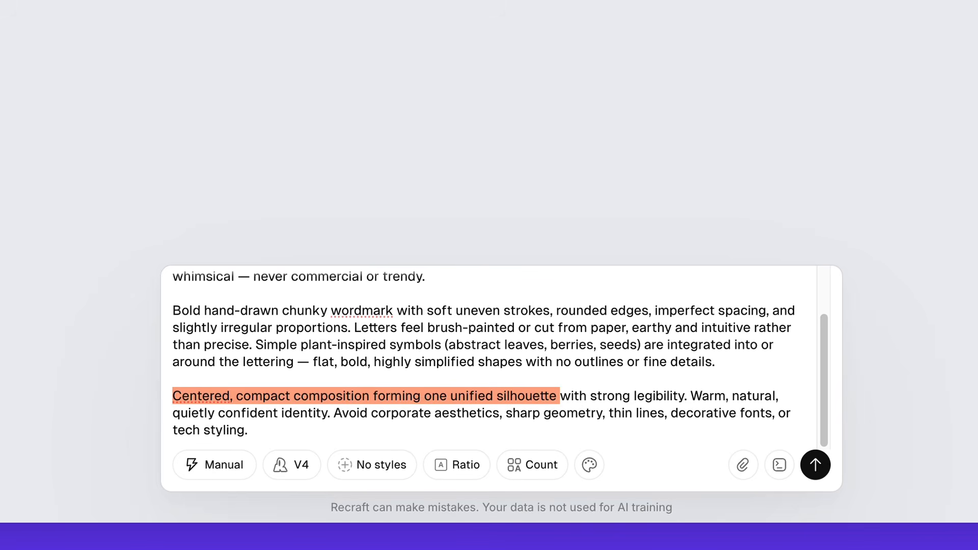
left_click_drag(427, 310, 551, 311)
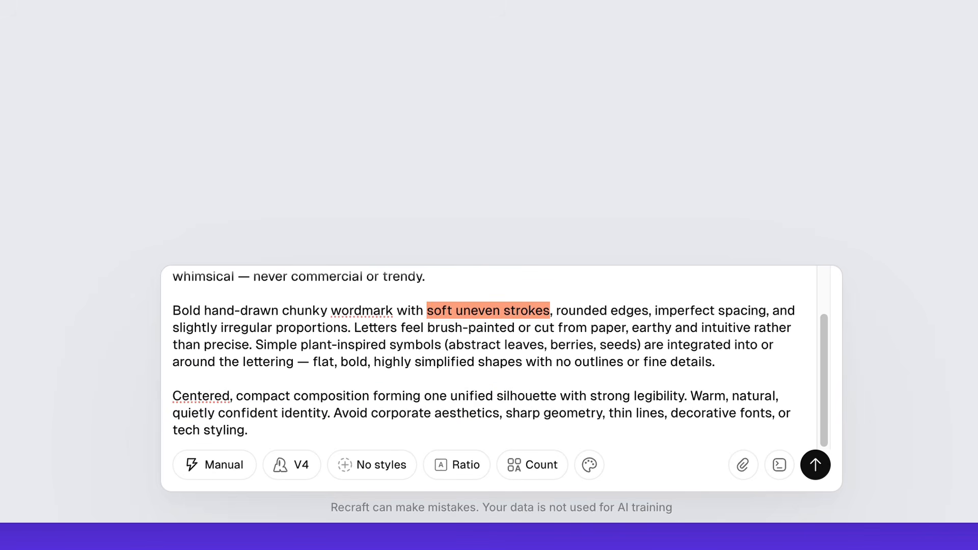
left_click_drag(374, 362, 715, 362)
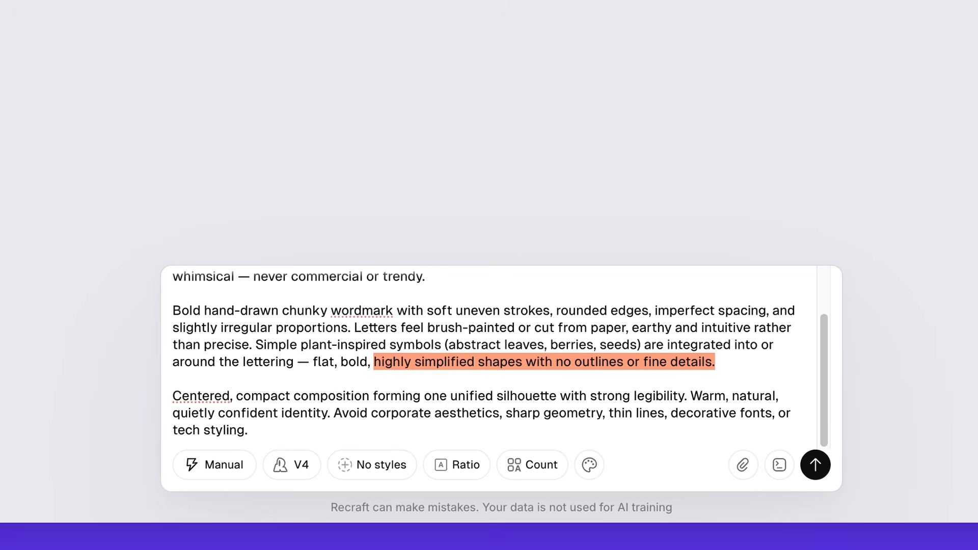
left_click(173, 379)
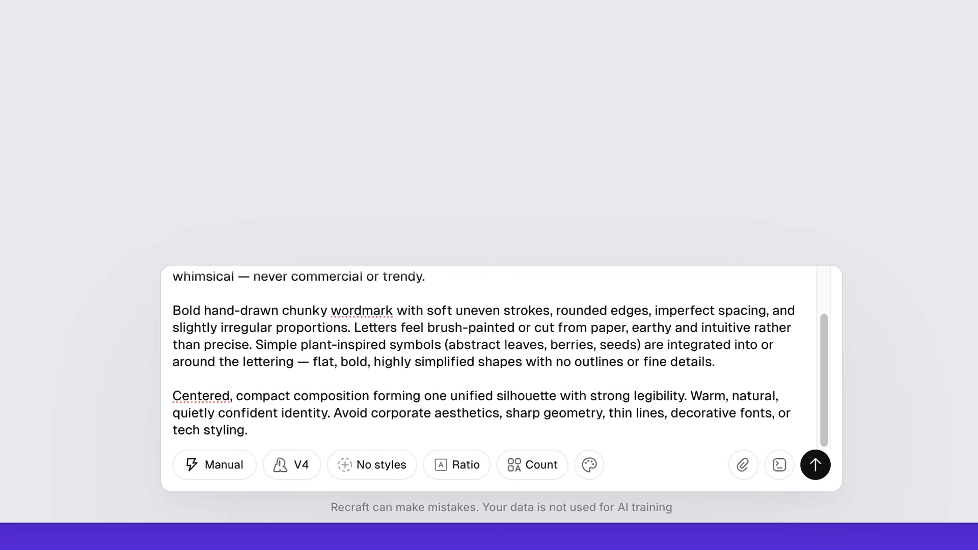
Check the prompt's exclusions, from gradients, shadows and texture to corporate aesthetics and tech styling.
scroll(490, 357, "up", 1)
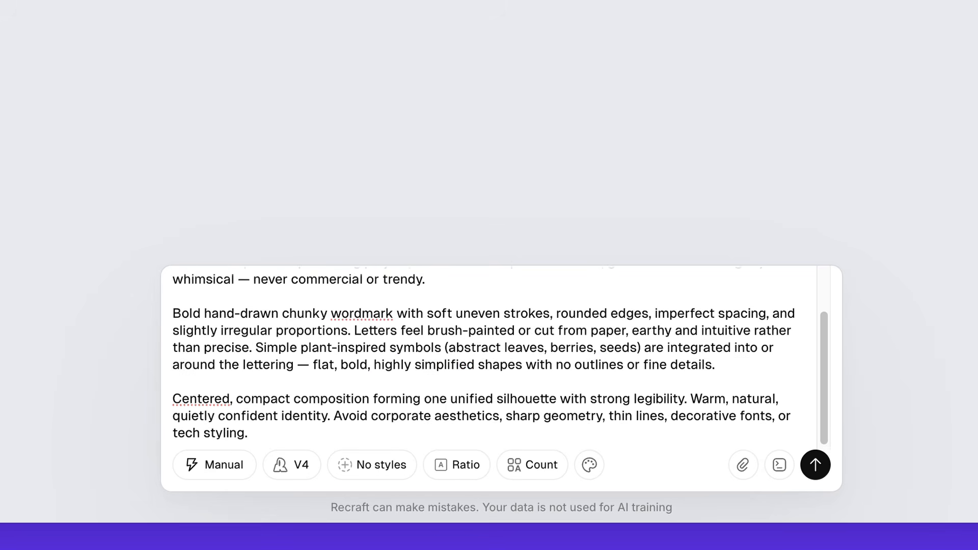
scroll(489, 357, "up", 2)
left_click_drag(218, 303, 423, 303)
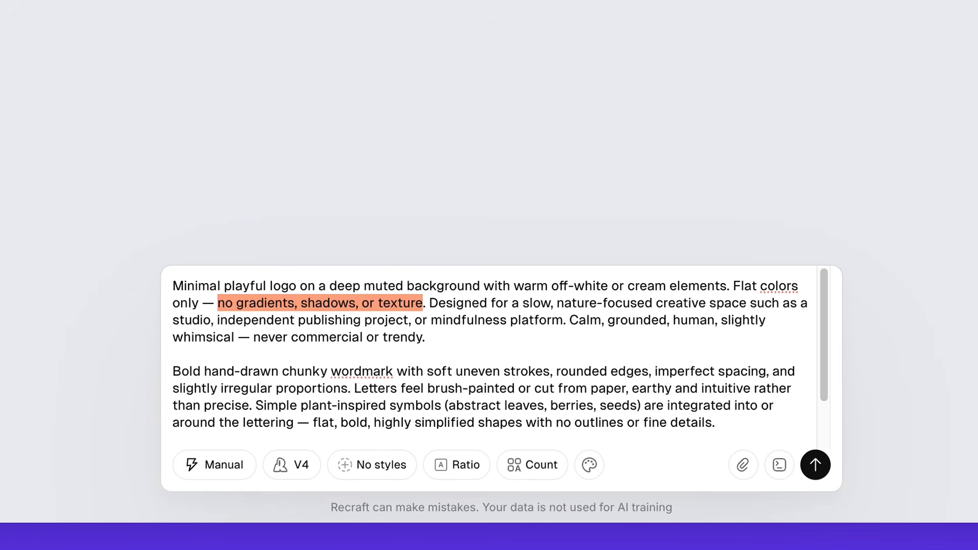
scroll(489, 356, "down", 2)
left_click_drag(334, 413, 248, 430)
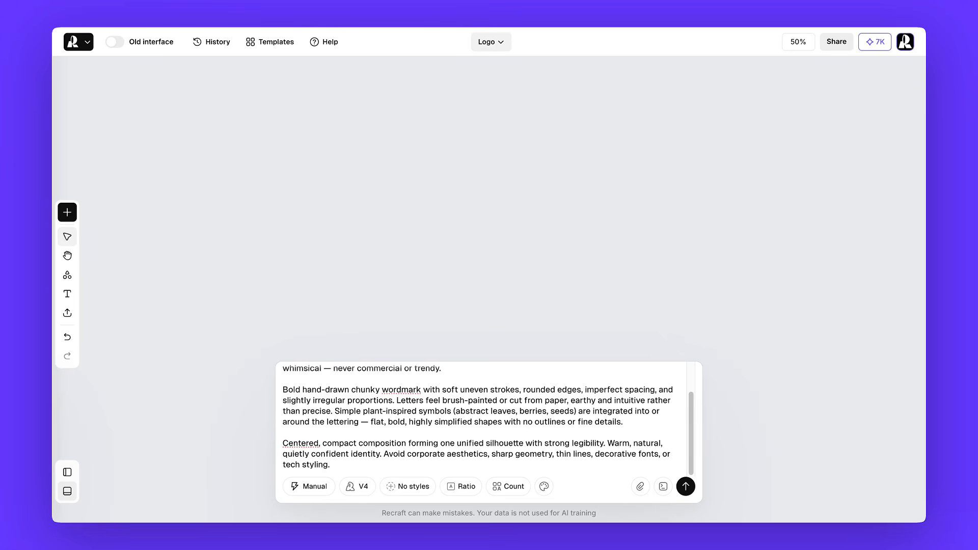
Set the aspect ratio to 3:4 and the count to 4 images, and generate the logos.
left_click(463, 486)
left_click(507, 422)
left_click(497, 488)
left_click(514, 463)
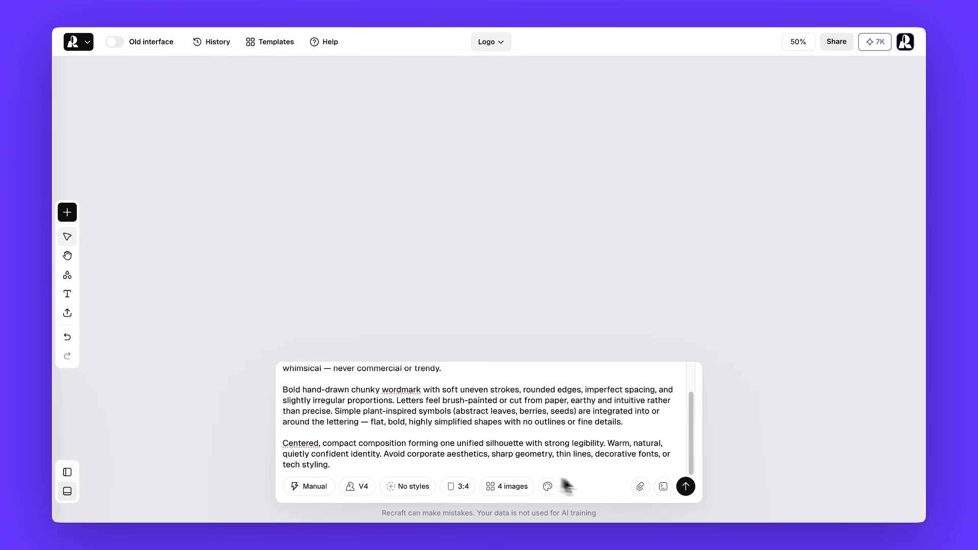
left_click(685, 487)
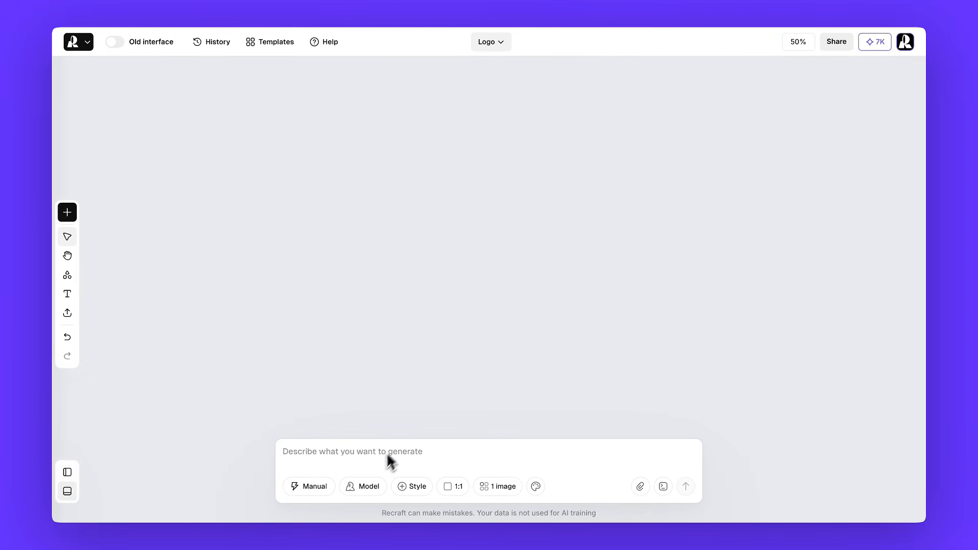
Generate a 1:1 image with Recraft V4 Pro Vector from the copied prompt for a handcrafted, expressive logo with a rustic, illustrative character.
left_click(357, 488)
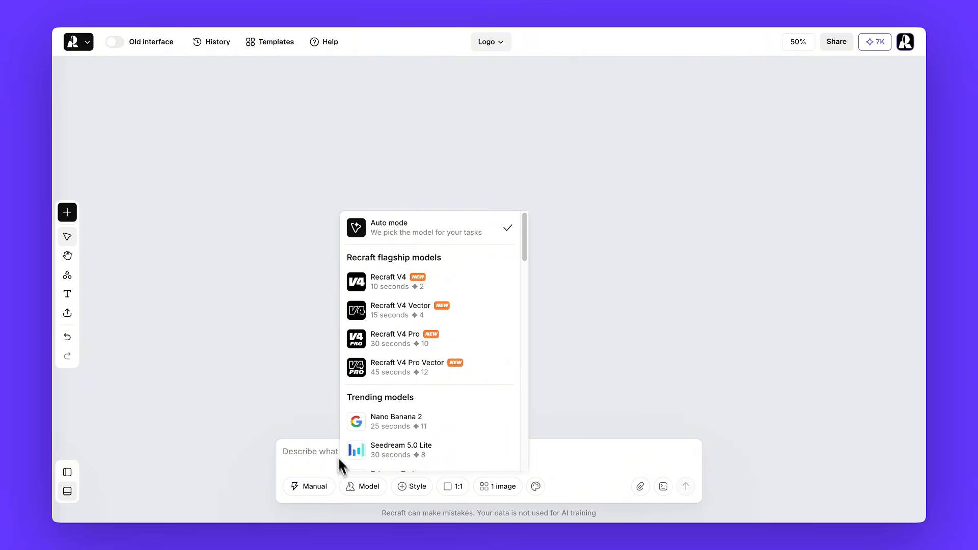
left_click(359, 374)
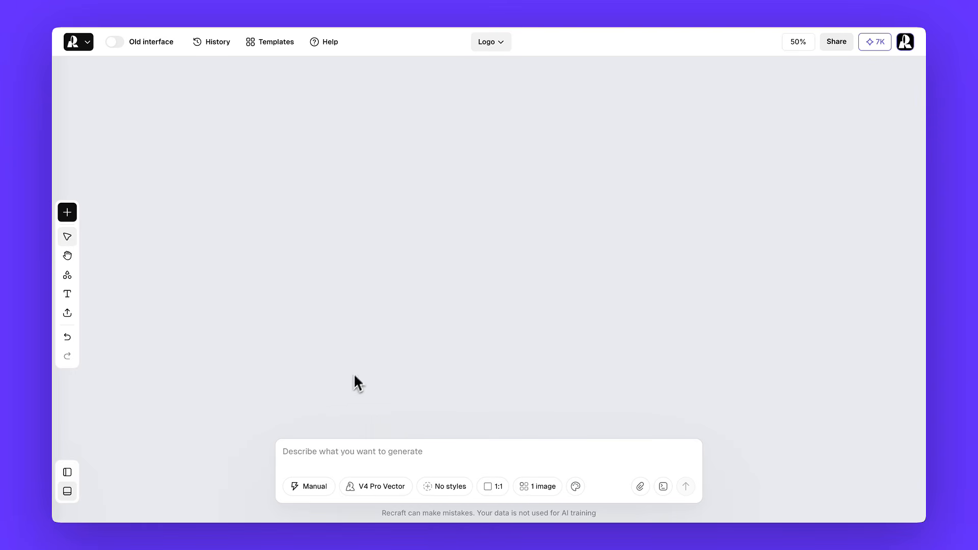
left_click(284, 452)
key("ctrl+v")
scroll(485, 418, "up", 10)
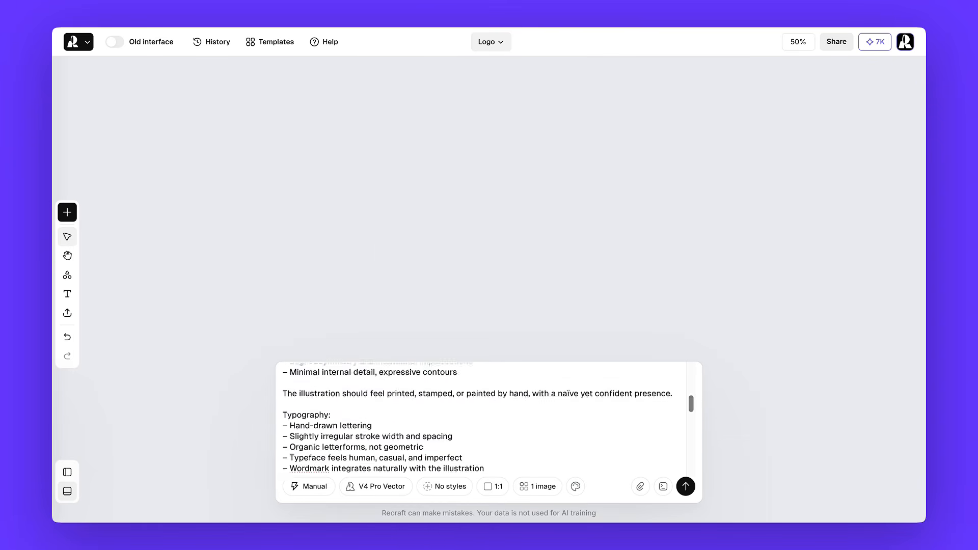
scroll(484, 417, "up", 8)
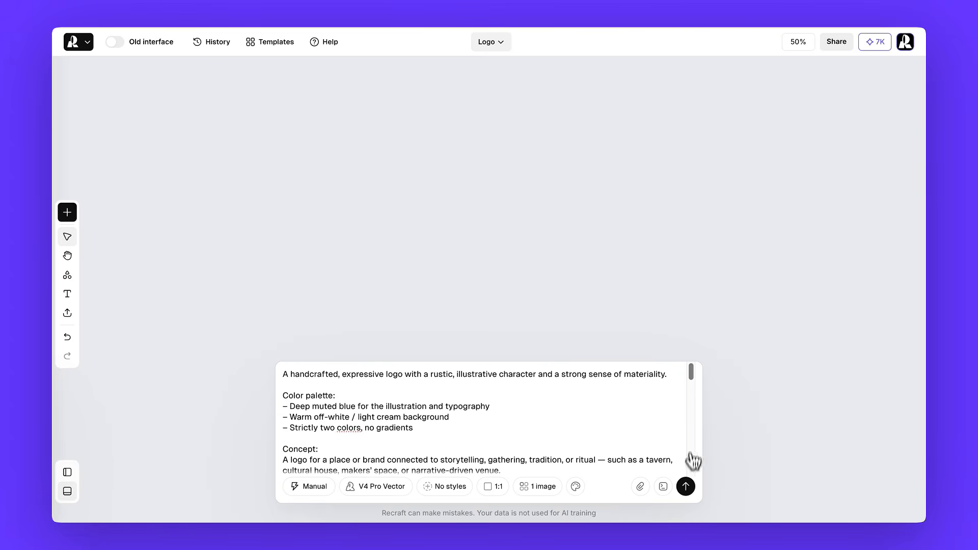
left_click(686, 488)
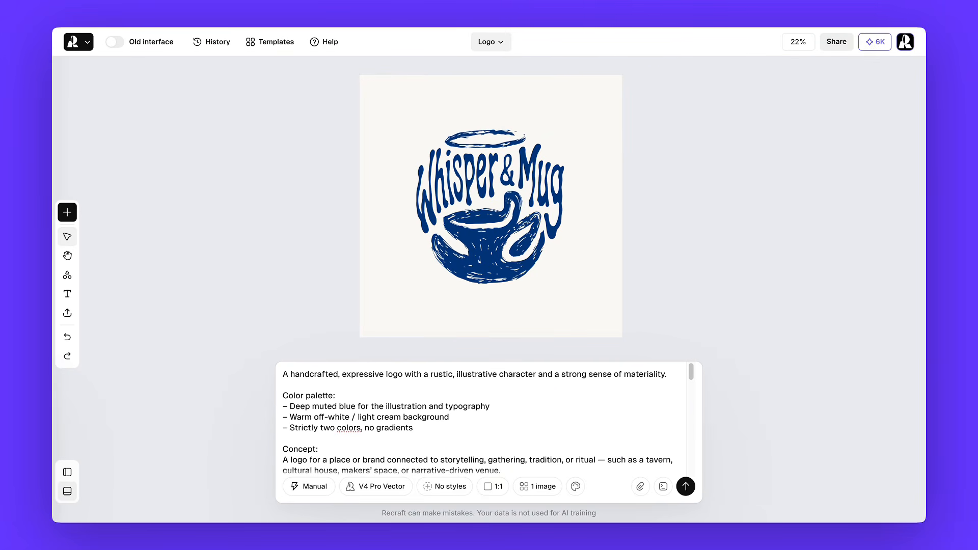
Export the generated Whisper & Mug logo in PNG format.
left_click(500, 207)
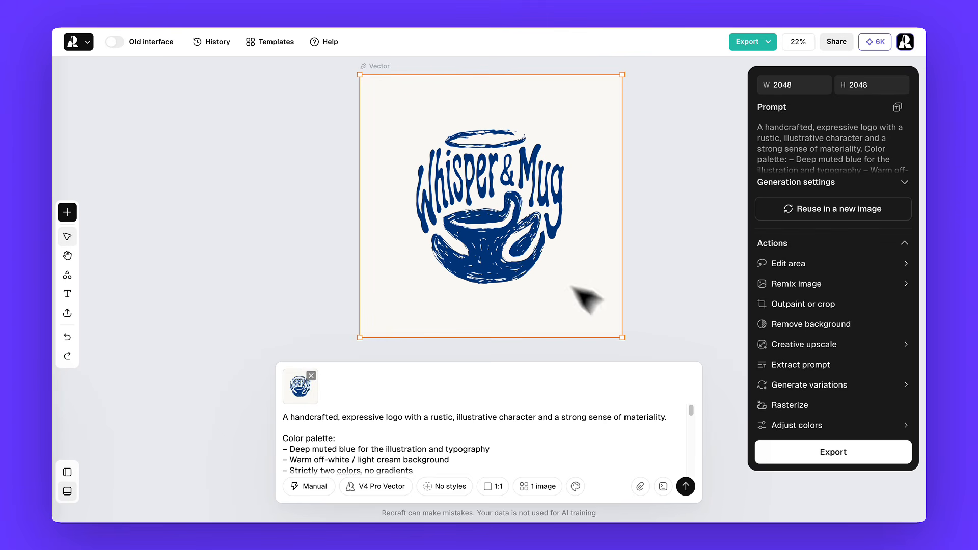
left_click(825, 456)
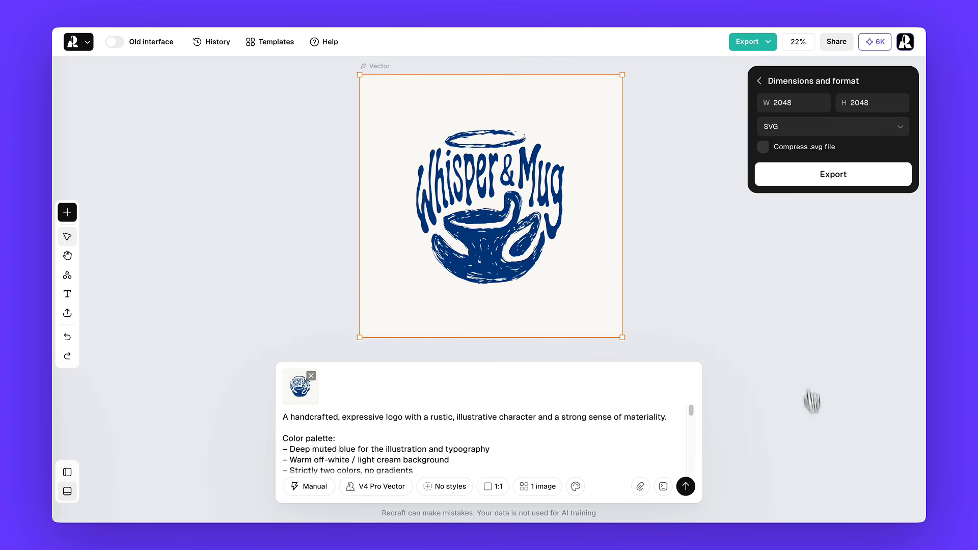
left_click(881, 133)
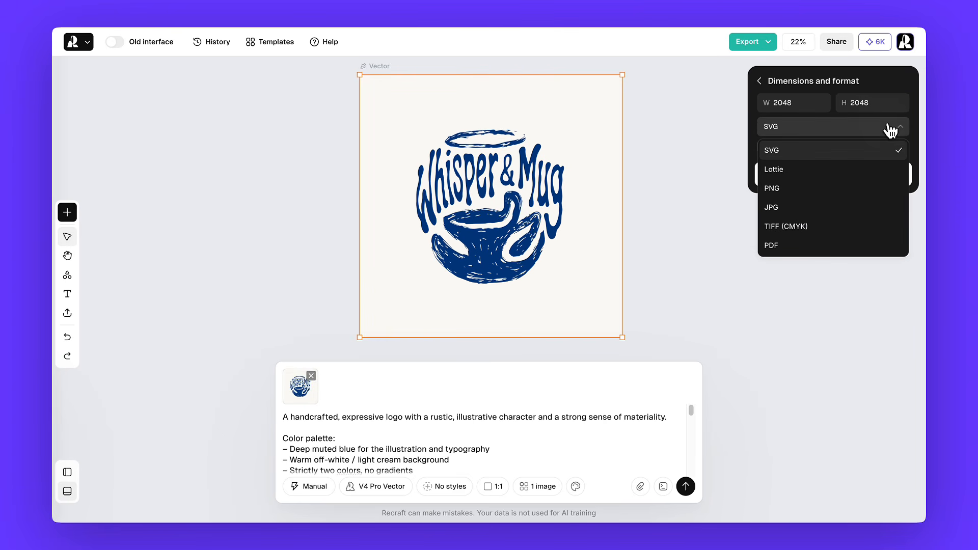
left_click(882, 188)
left_click(836, 160)
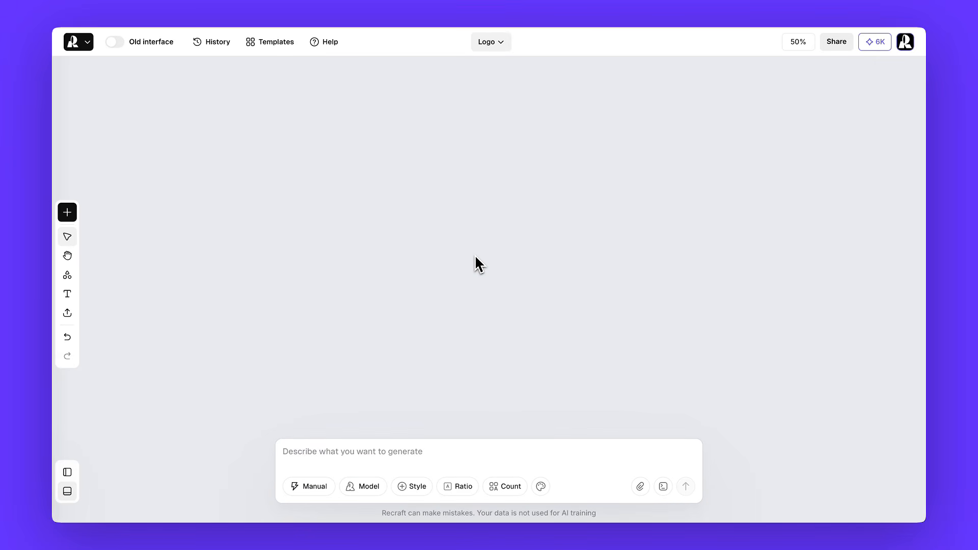
Choose the Recraft V3 model for the next generation.
left_click(373, 486)
scroll(496, 386, "down", 4)
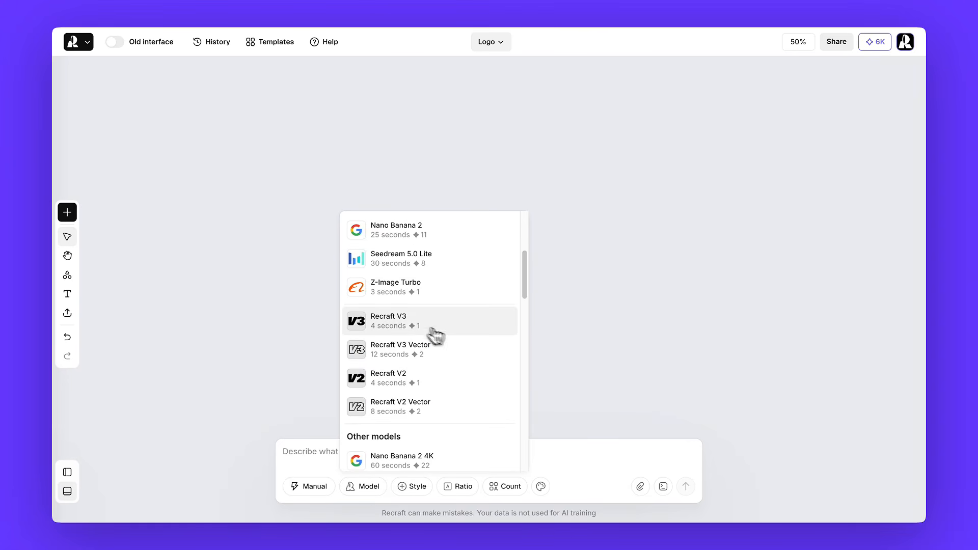
left_click(403, 326)
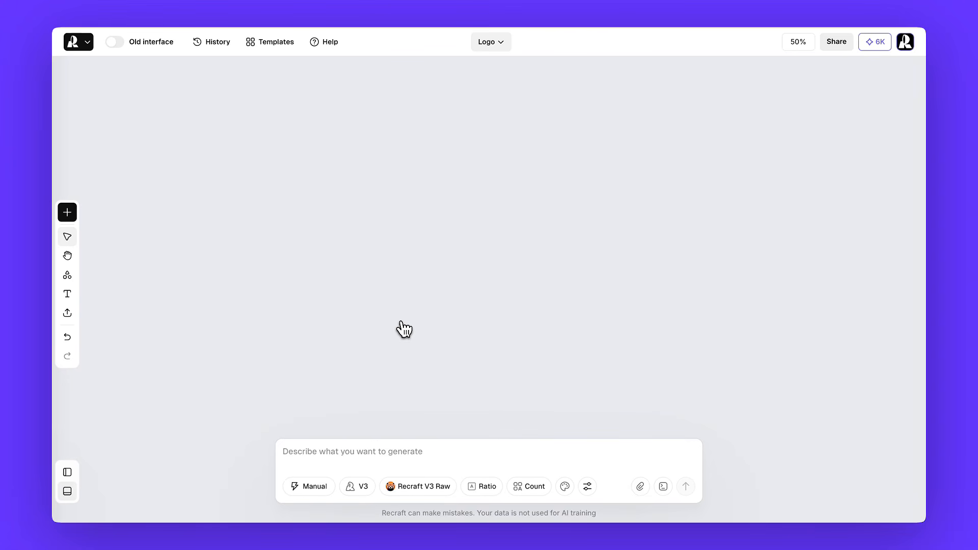
Search the style library for "logo" and look over the geometric, typographic and handwritten logo styles.
left_click(423, 493)
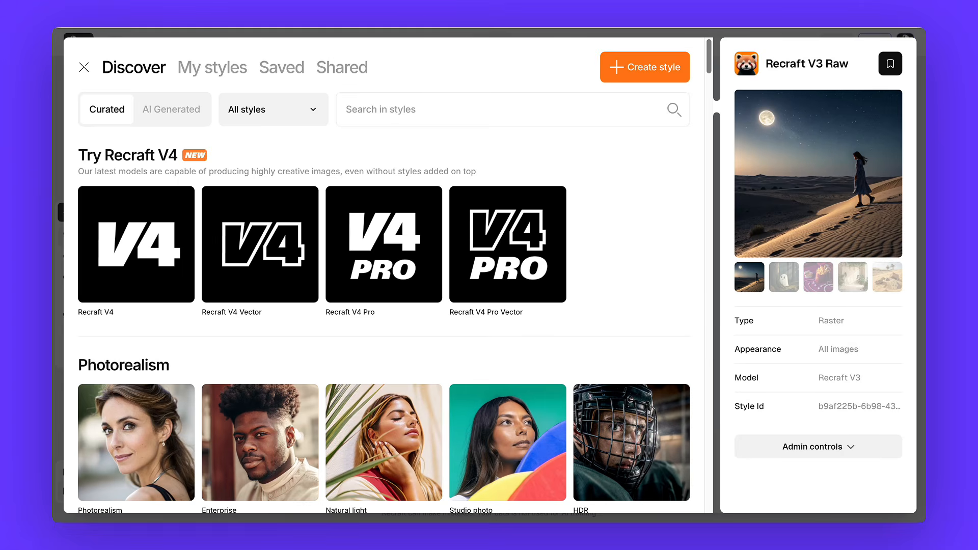
left_click(361, 113)
type("logo")
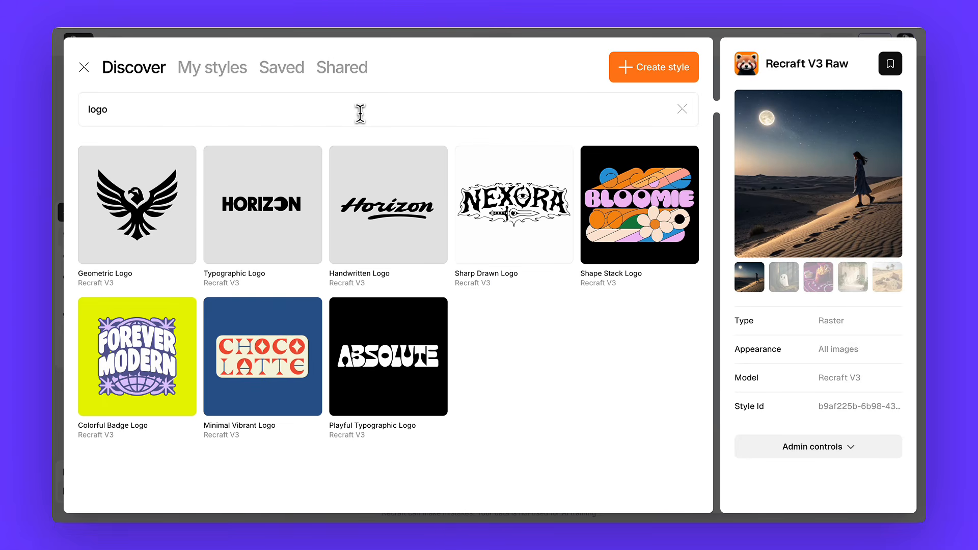
mouse_move(176, 196)
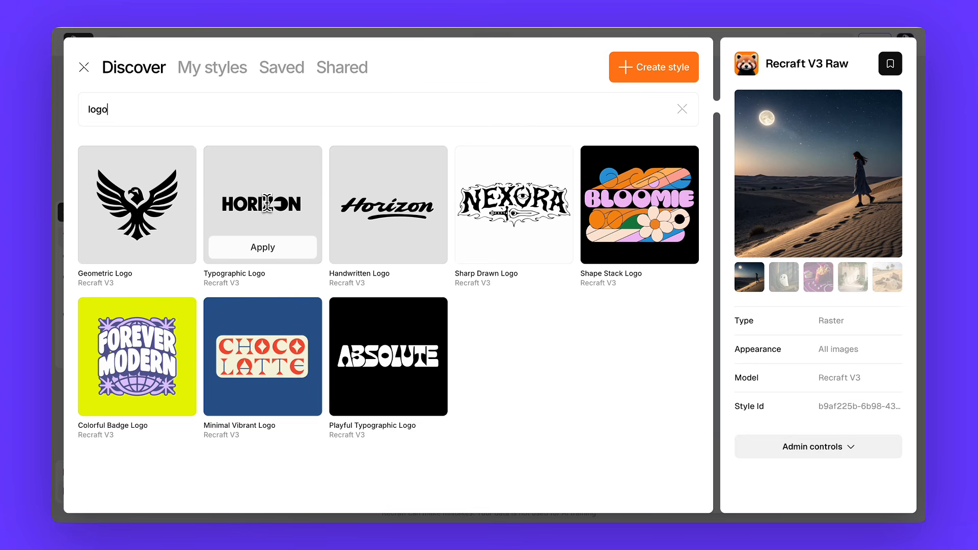
mouse_move(404, 208)
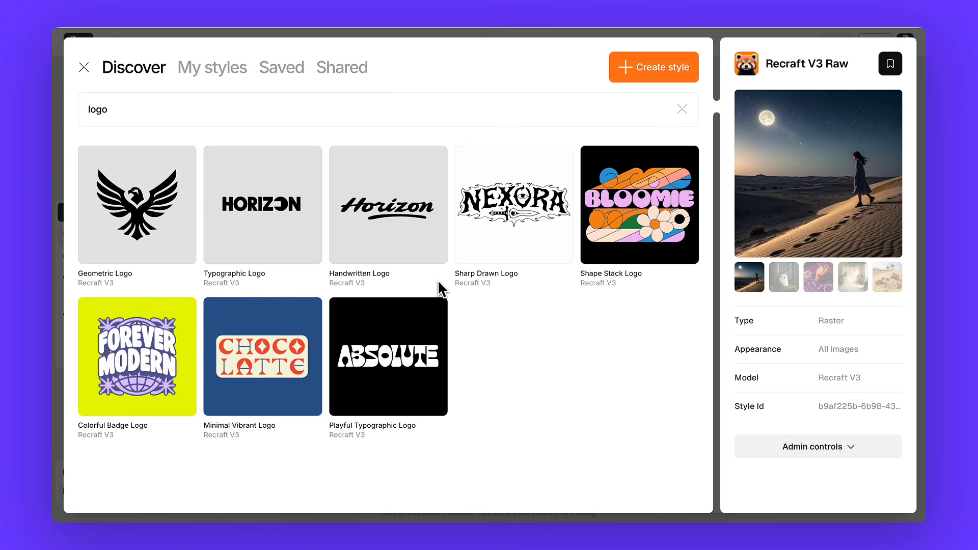